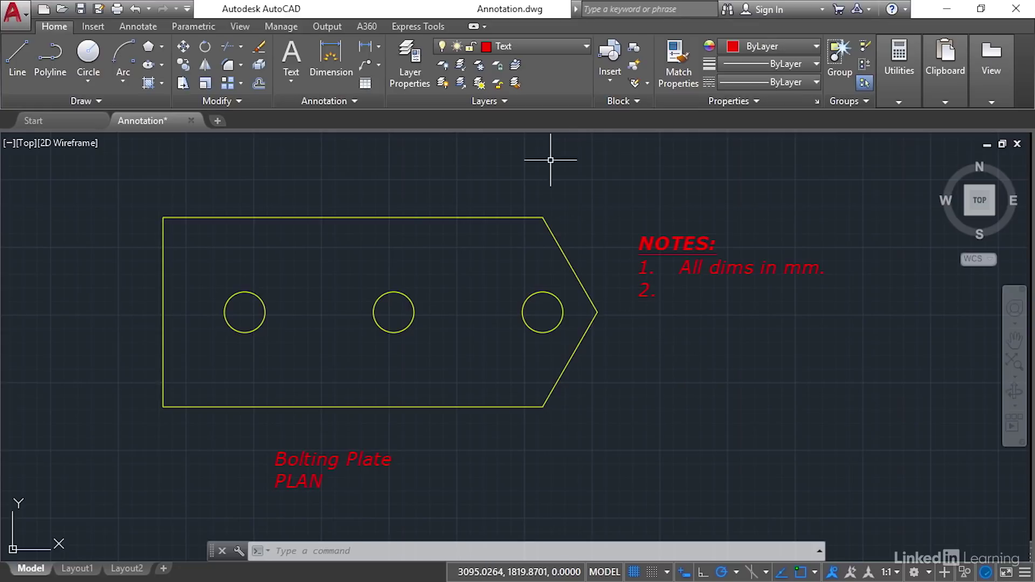
# Make the Dimensions layer current and select 1:1 as the annotation scale.
pyautogui.click(587, 46)
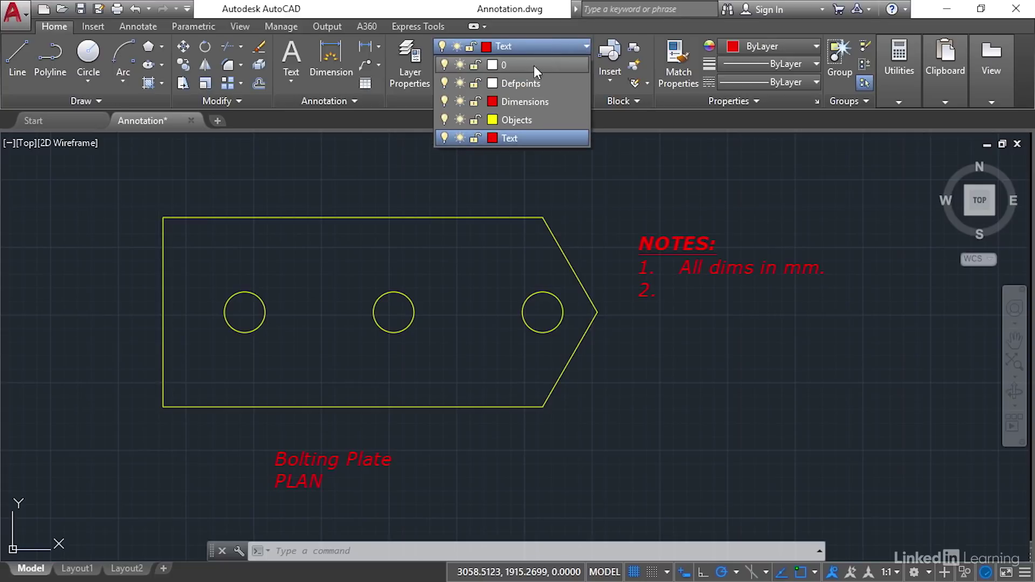
pyautogui.click(526, 102)
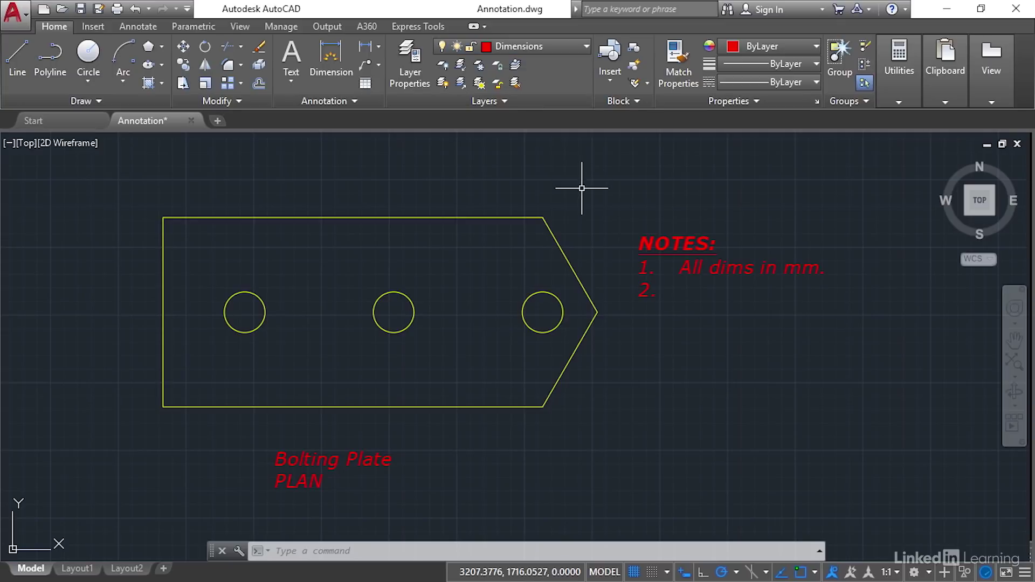
pyautogui.click(898, 573)
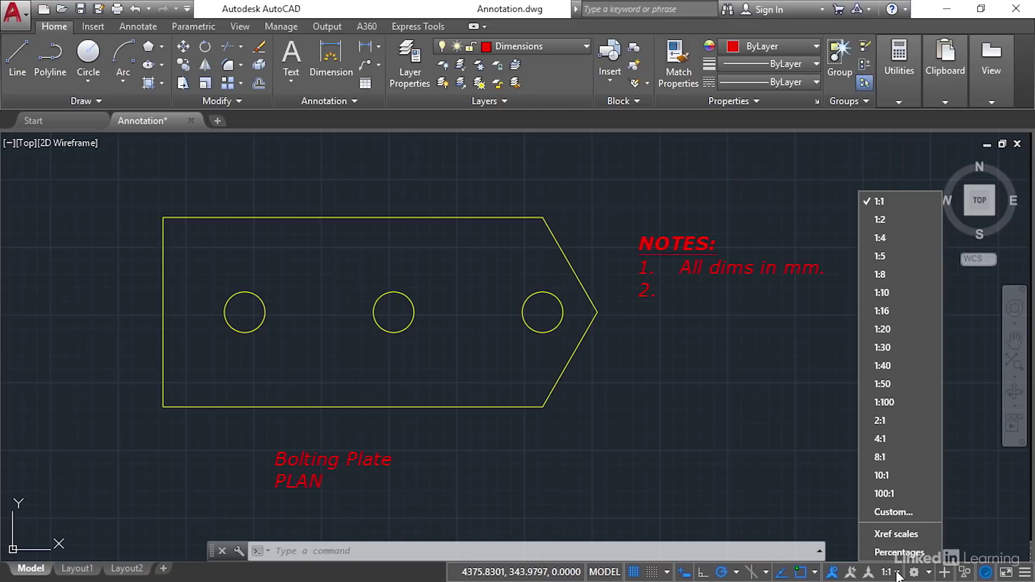
pyautogui.click(911, 207)
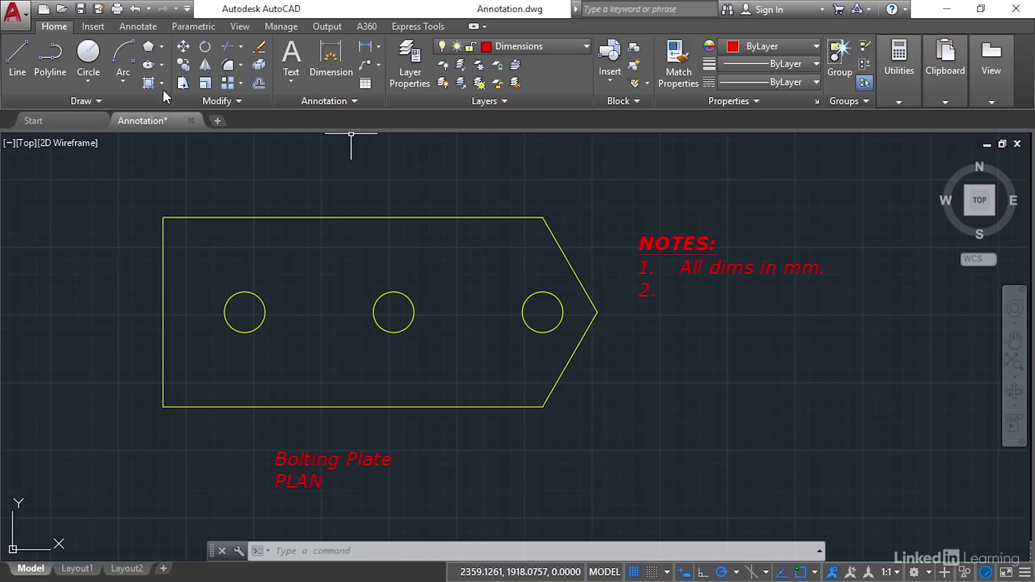
# Set the dimension layer override to Dimensions and choose Training as the current dimension style.
pyautogui.click(138, 28)
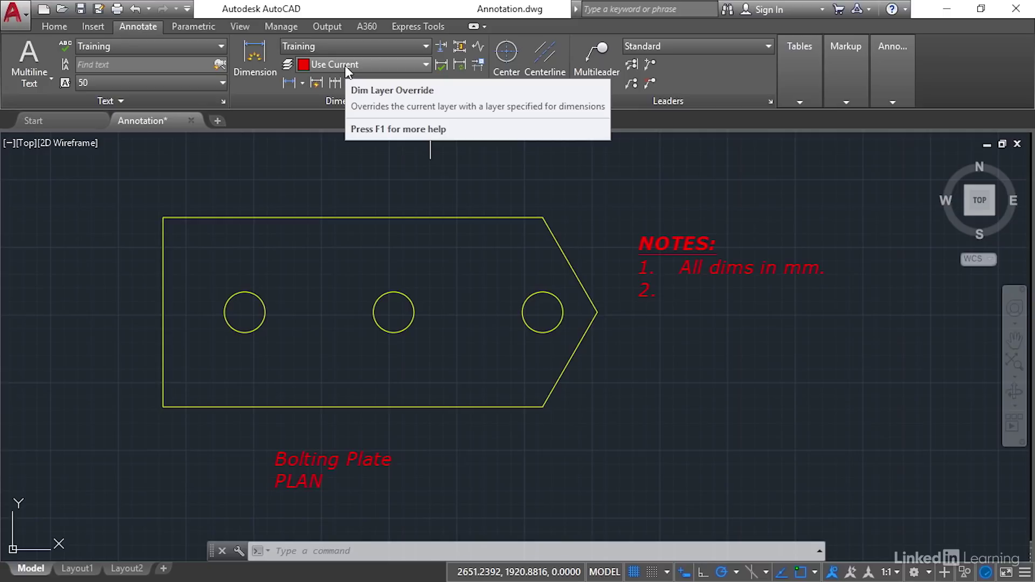
pyautogui.click(55, 27)
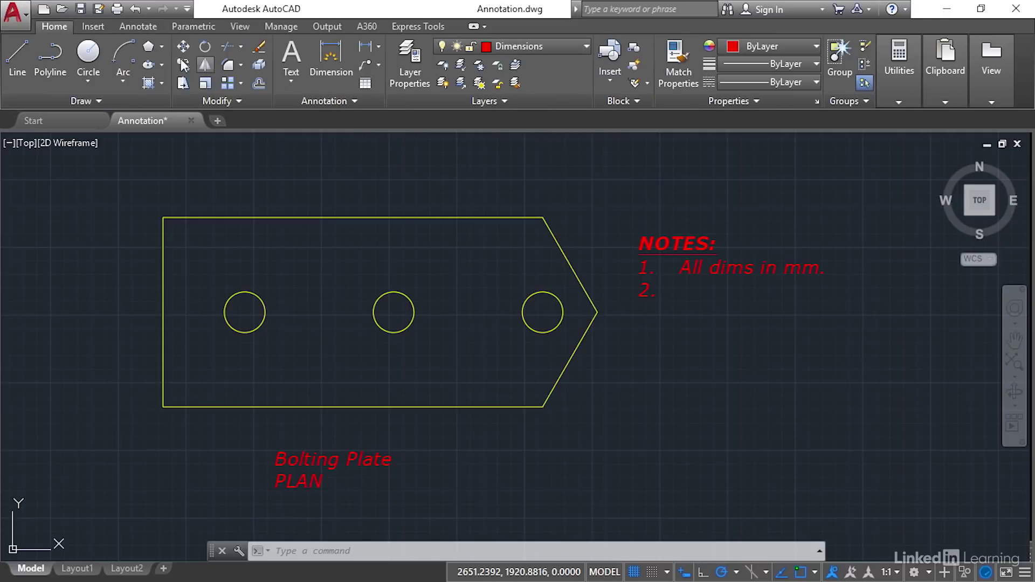
pyautogui.click(143, 27)
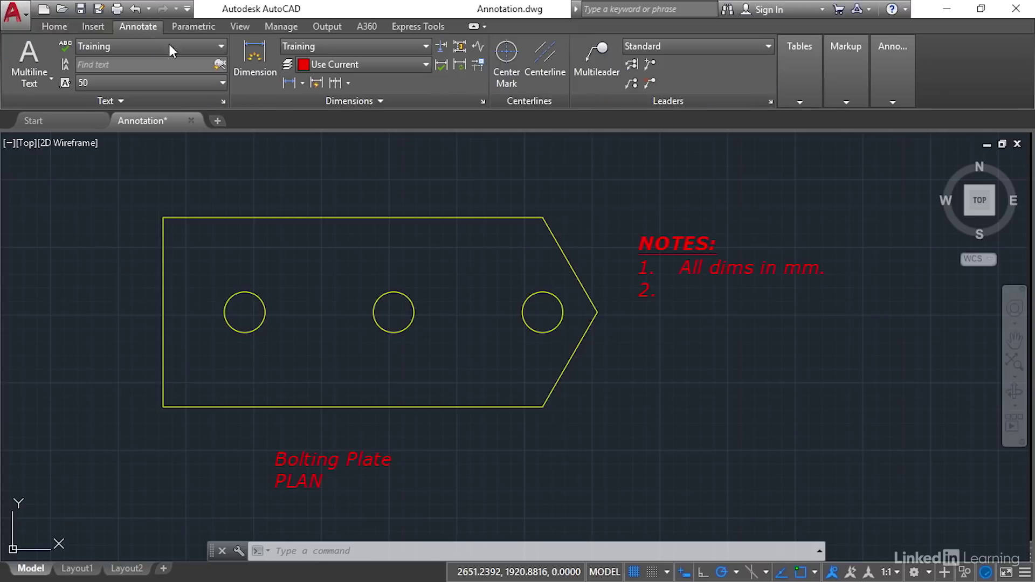
pyautogui.click(414, 67)
pyautogui.press('Escape')
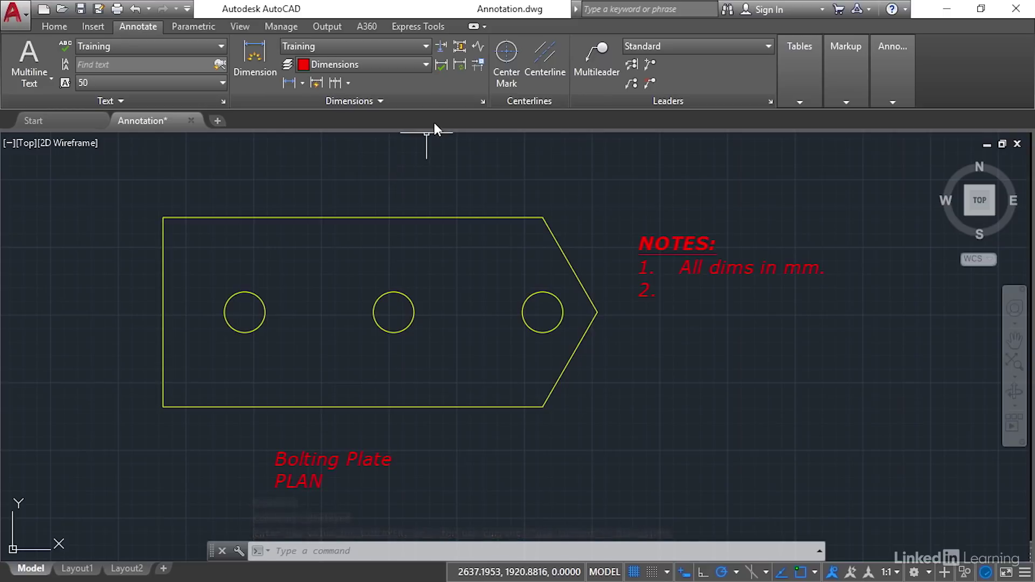
pyautogui.click(427, 47)
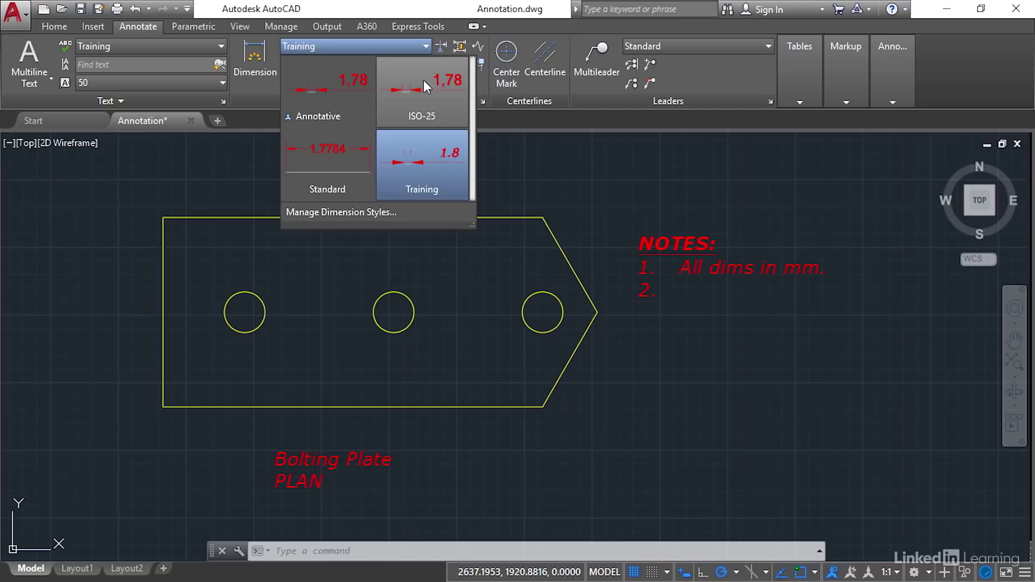
pyautogui.click(432, 171)
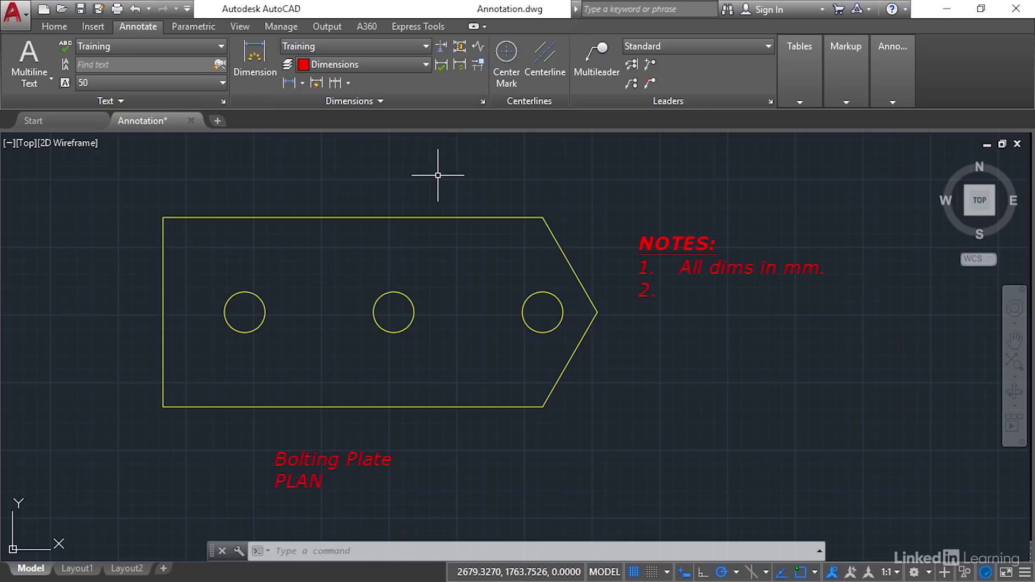
# Add a Linear dimension between the two ends of the plate's upper edge, placing its dimension line above the plate.
pyautogui.click(303, 83)
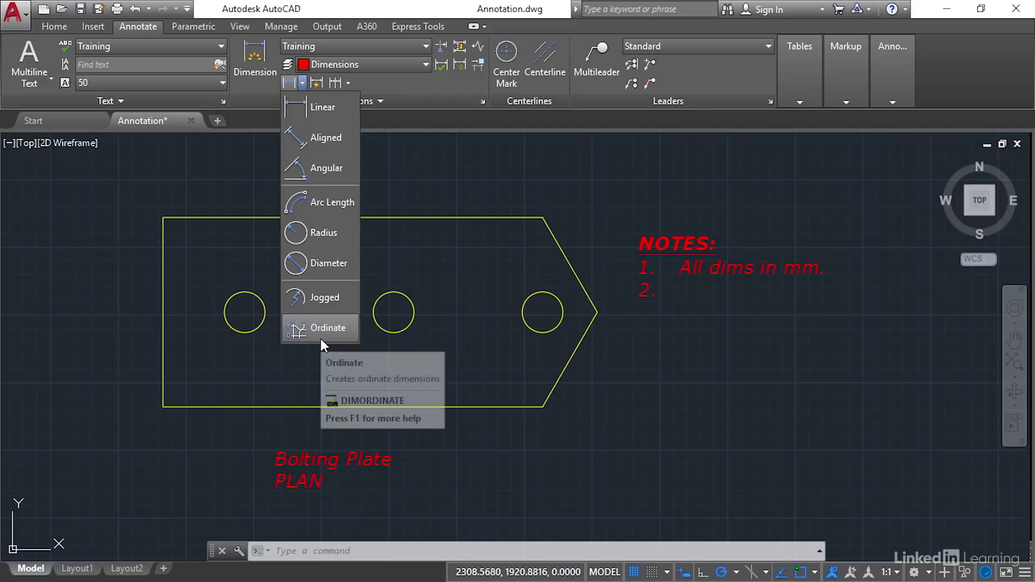
pyautogui.press('Escape')
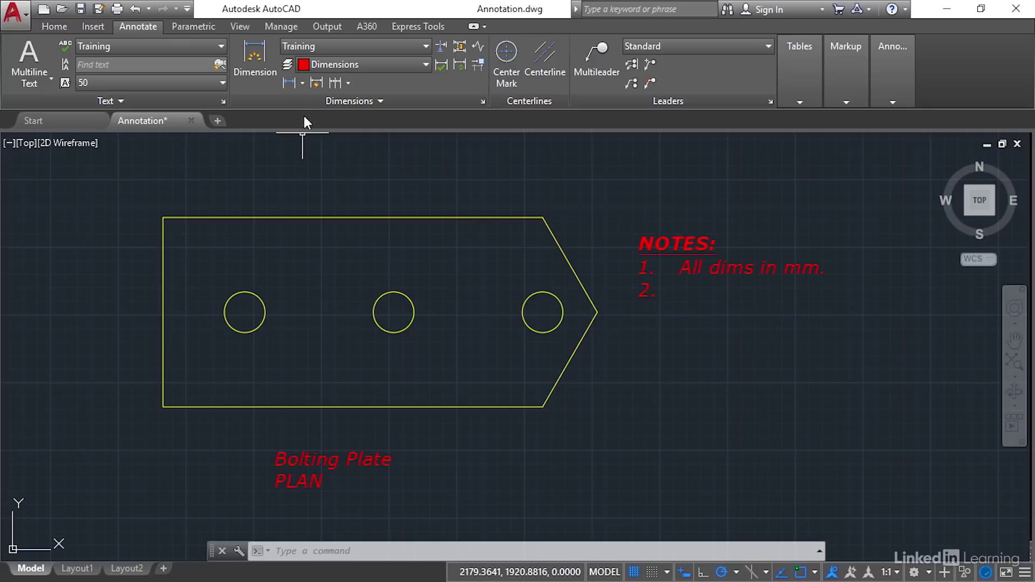
pyautogui.click(301, 83)
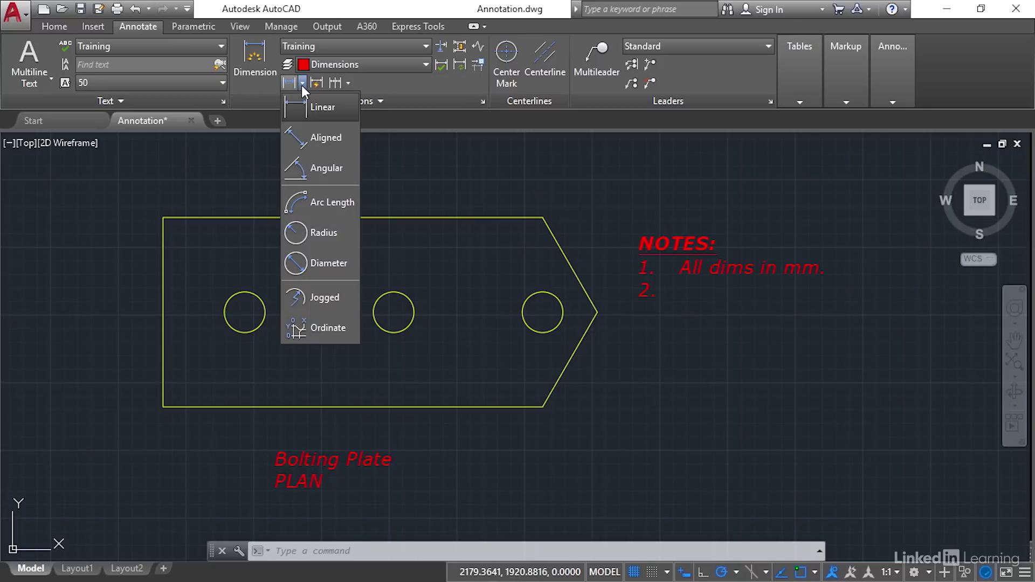
pyautogui.click(319, 112)
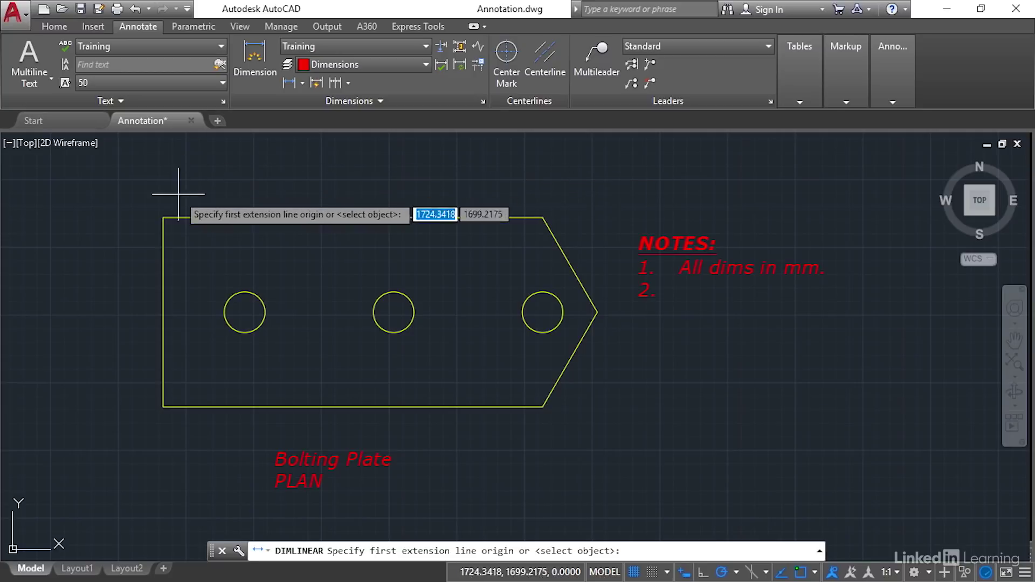
pyautogui.click(163, 217)
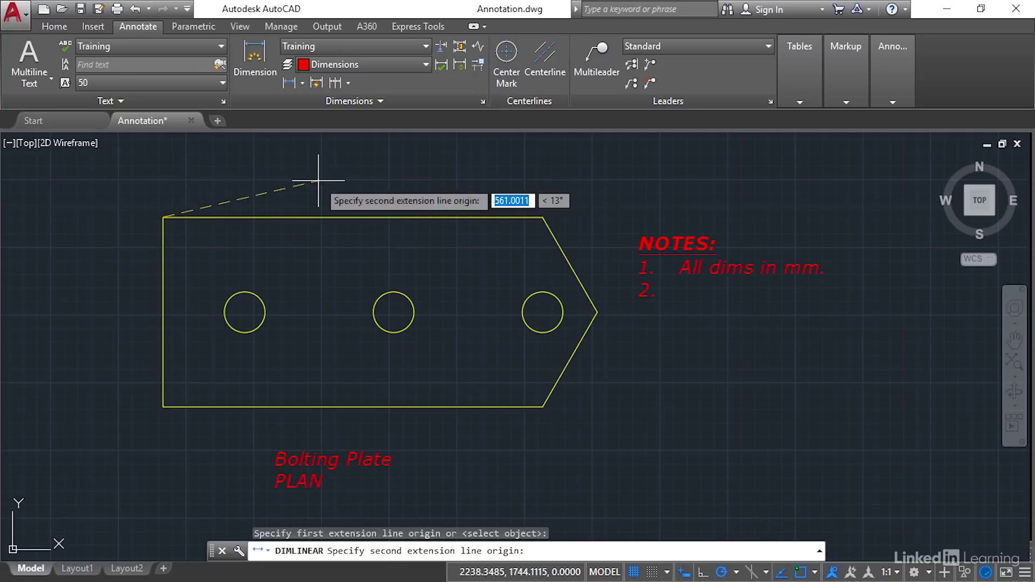
pyautogui.click(543, 217)
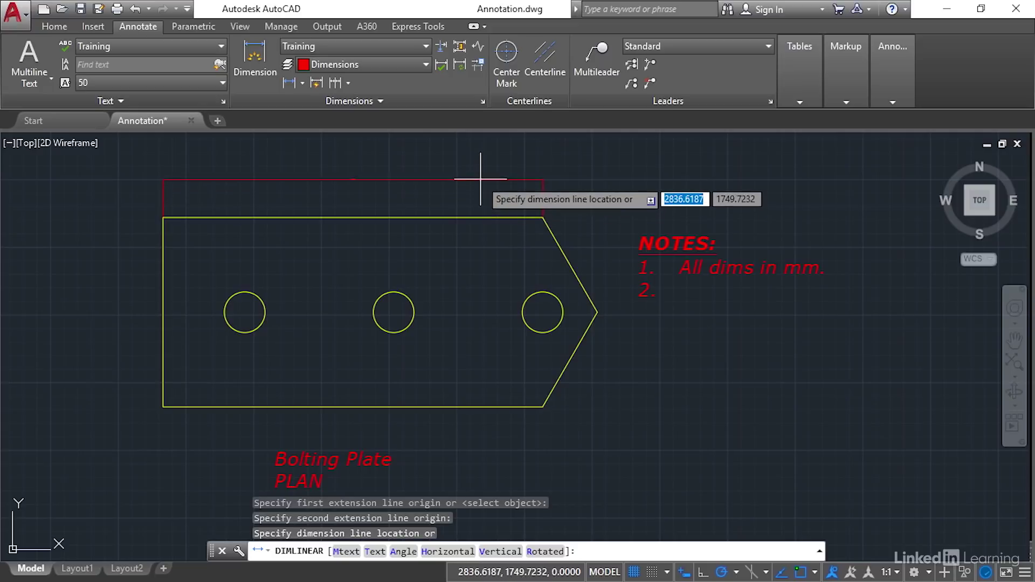
pyautogui.click(481, 177)
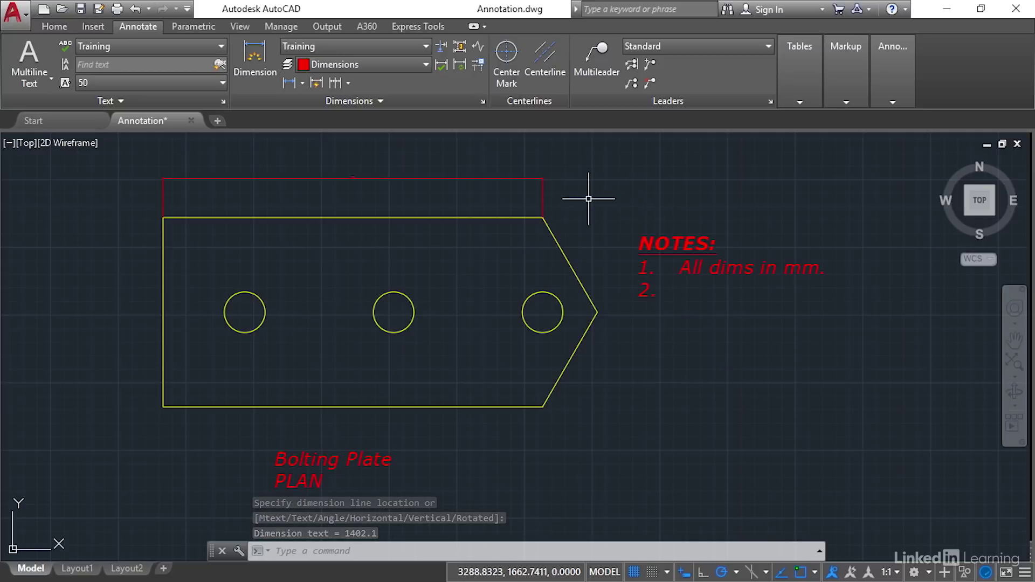
# Modify the Training dimension style so the linear primary units use a precision of 0.
pyautogui.scroll(8, 356, 177)
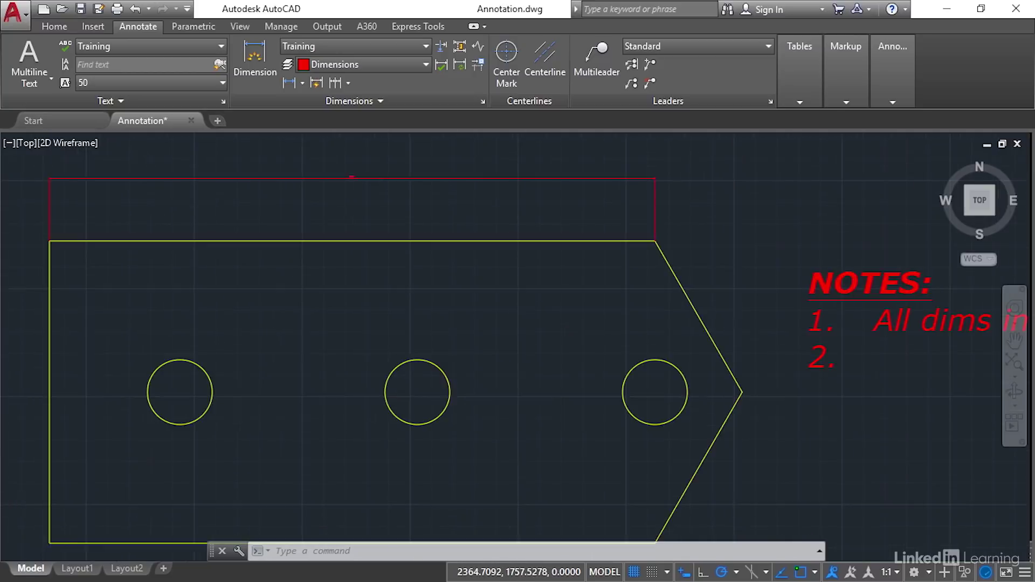
pyautogui.scroll(3, 352, 176)
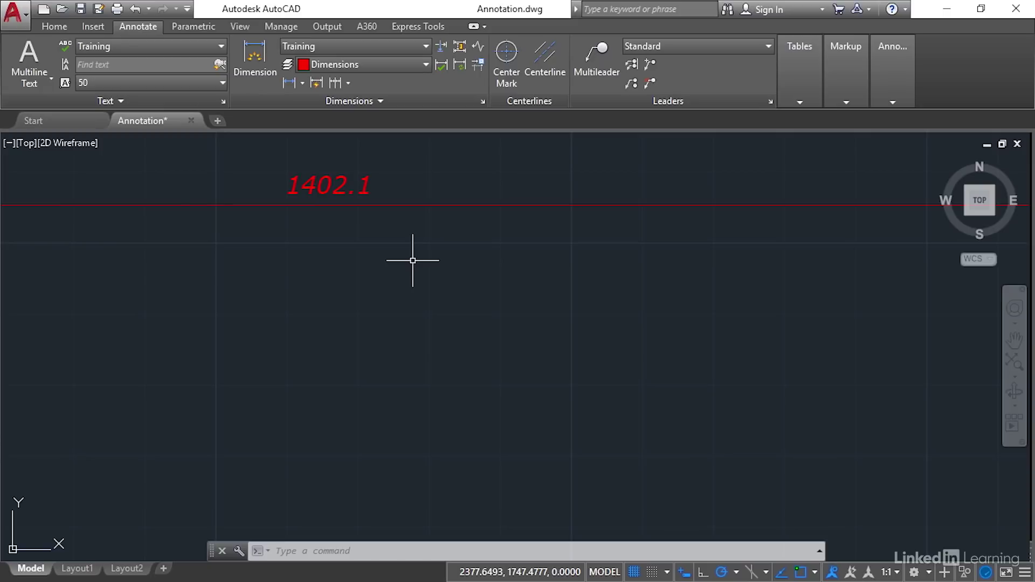
pyautogui.scroll(-4, 413, 260)
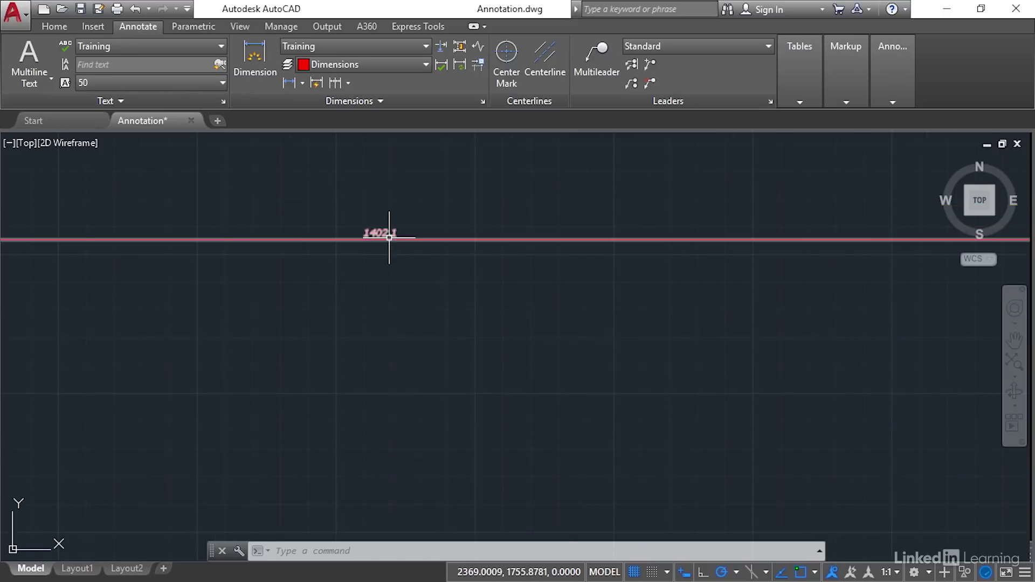
pyautogui.scroll(2, 390, 240)
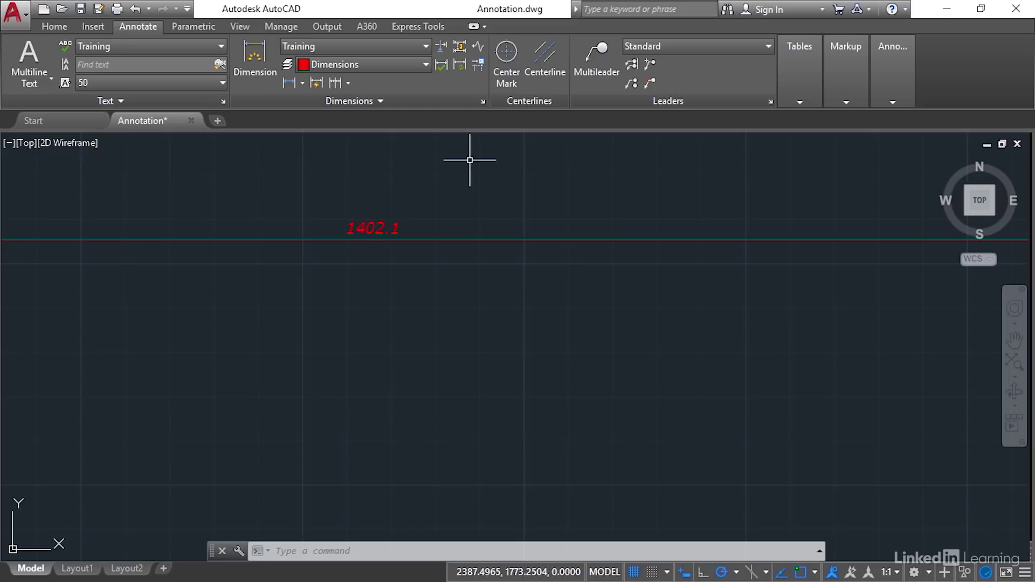
pyautogui.click(483, 102)
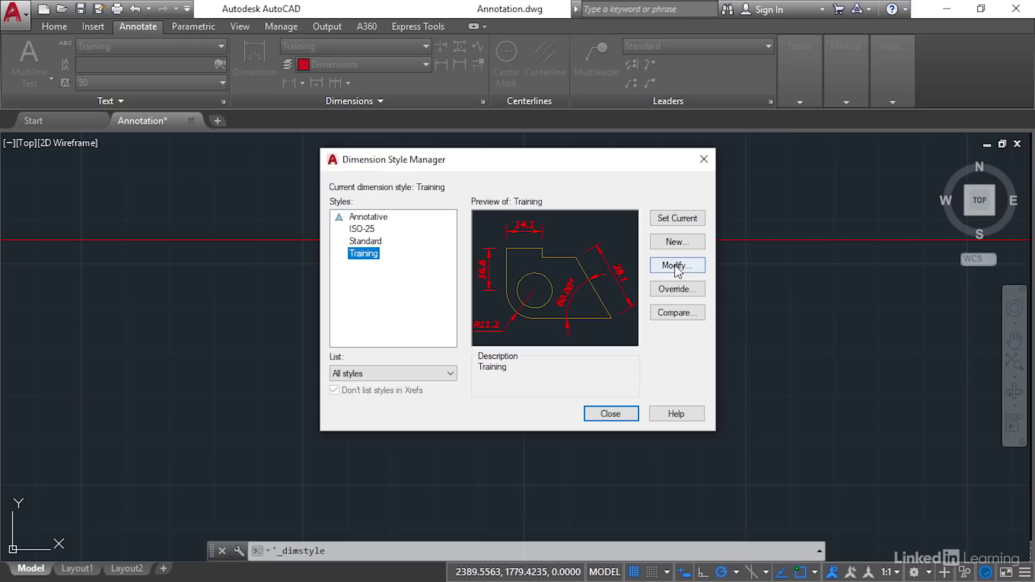
pyautogui.click(674, 264)
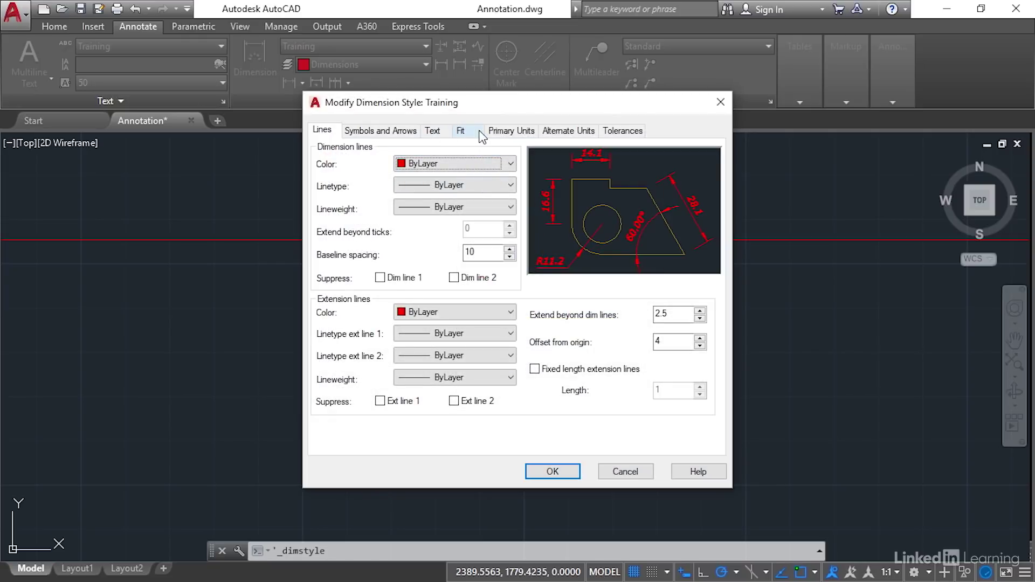
pyautogui.click(500, 132)
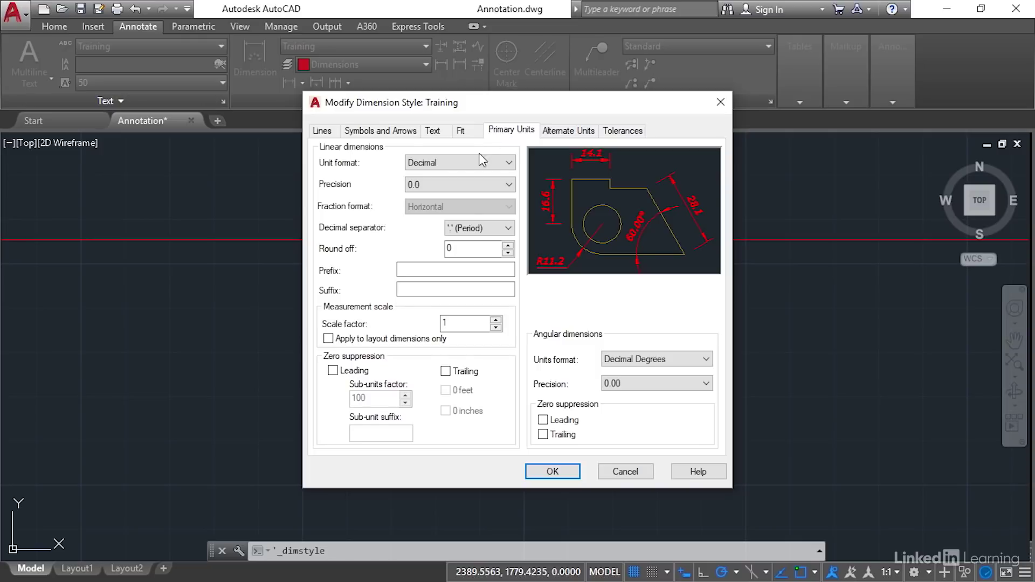
pyautogui.click(509, 184)
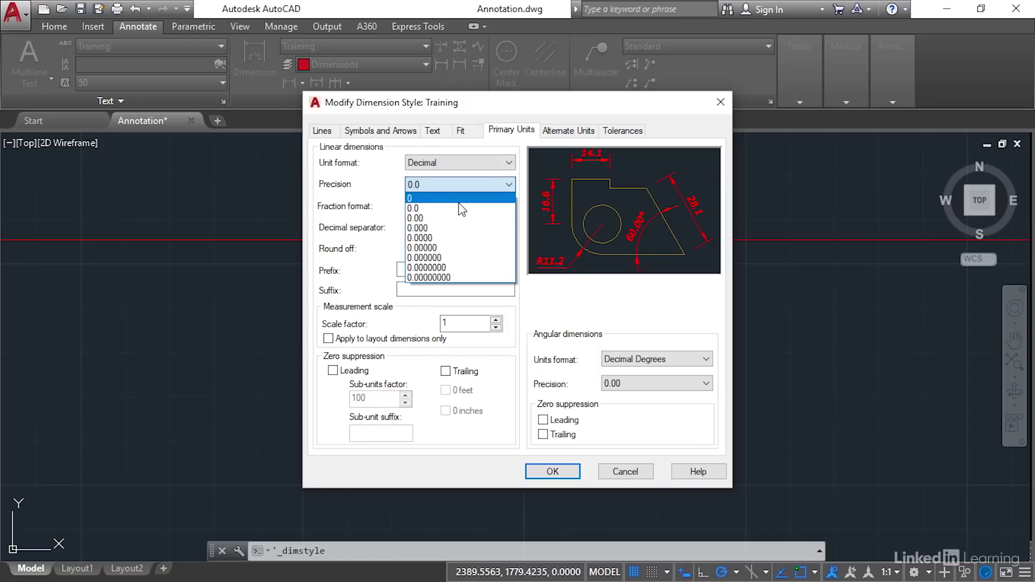
pyautogui.click(507, 198)
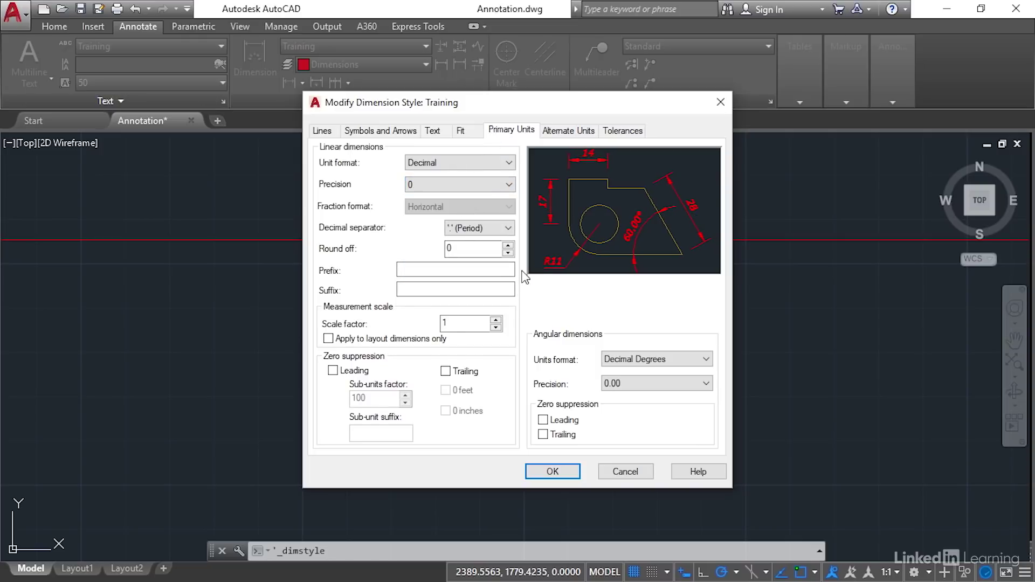
pyautogui.click(476, 136)
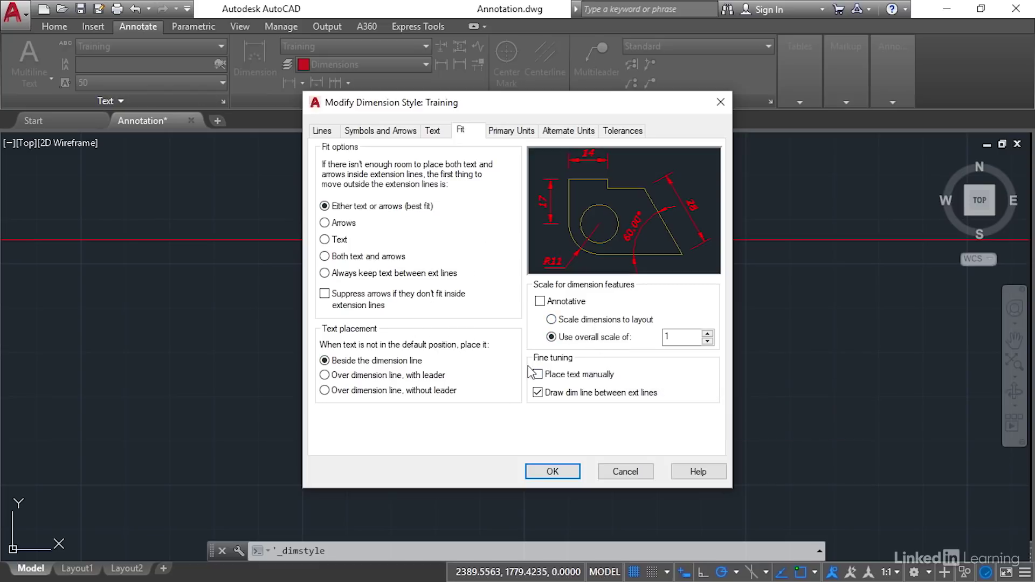
pyautogui.click(561, 471)
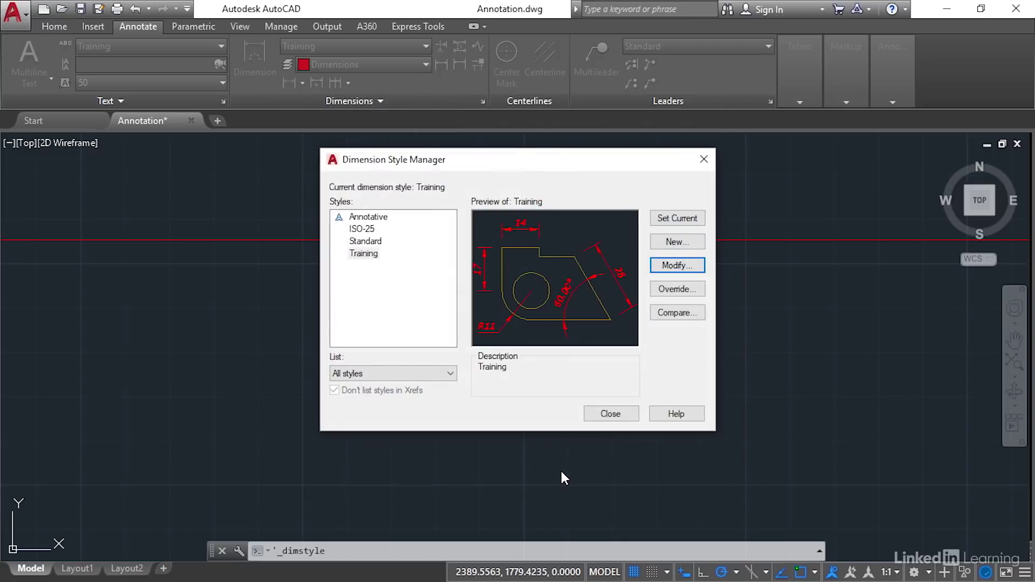
pyautogui.click(616, 420)
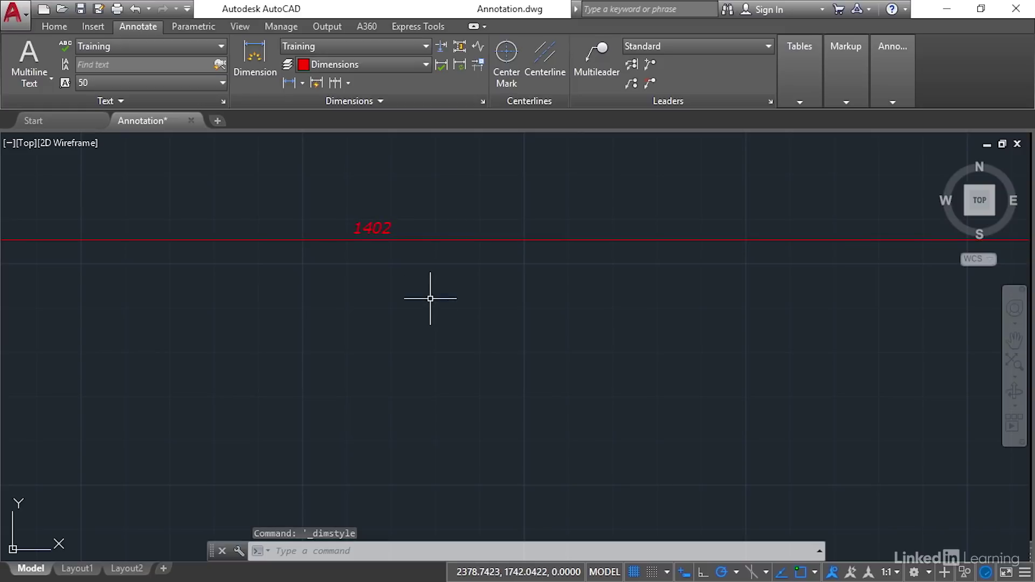
# Add a Radius dimension to the leftmost circle, placing it above and to the right of the circle inside the plate.
pyautogui.scroll(-4, 395, 291)
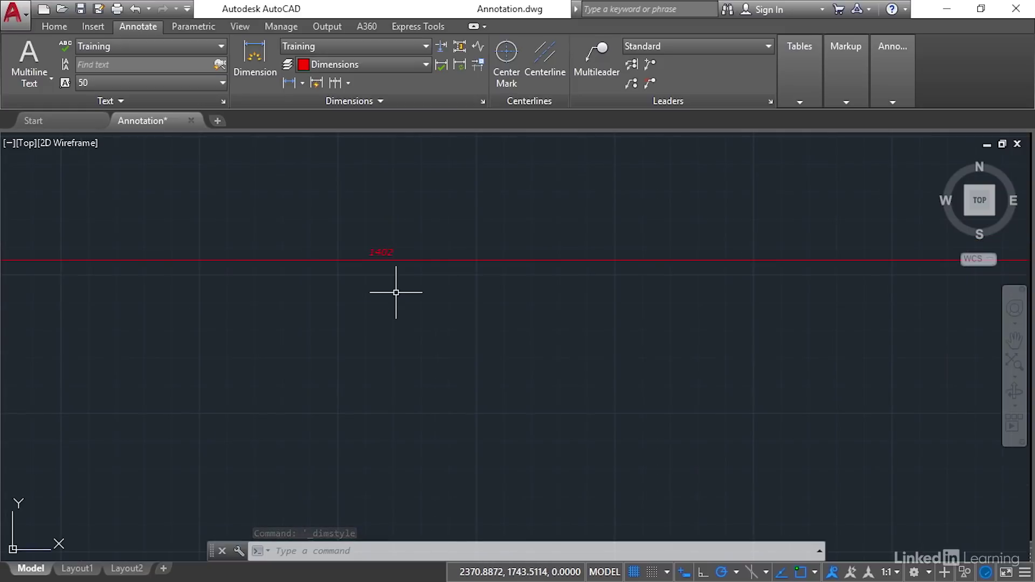
pyautogui.scroll(-4, 395, 293)
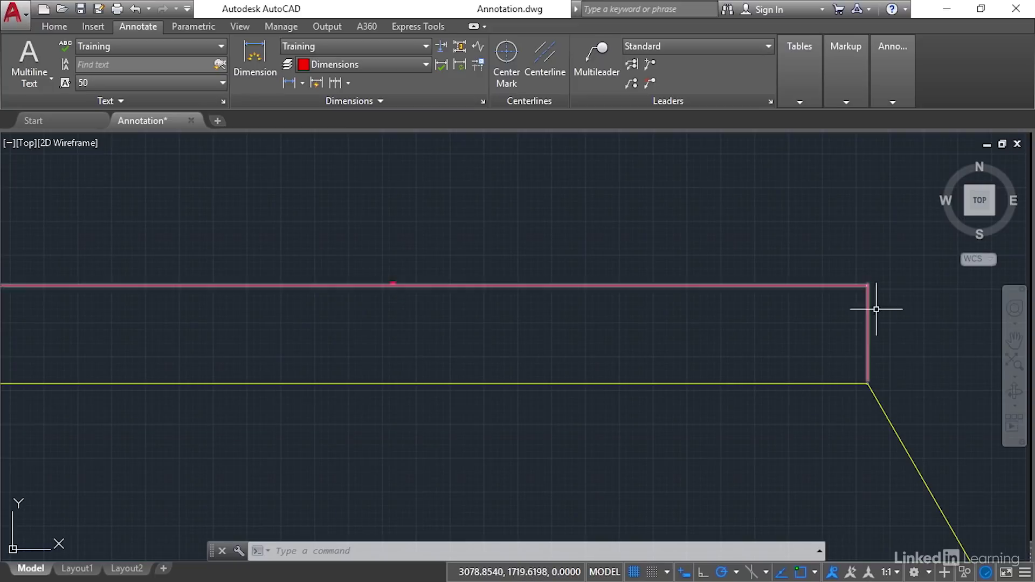
pyautogui.scroll(3, 869, 286)
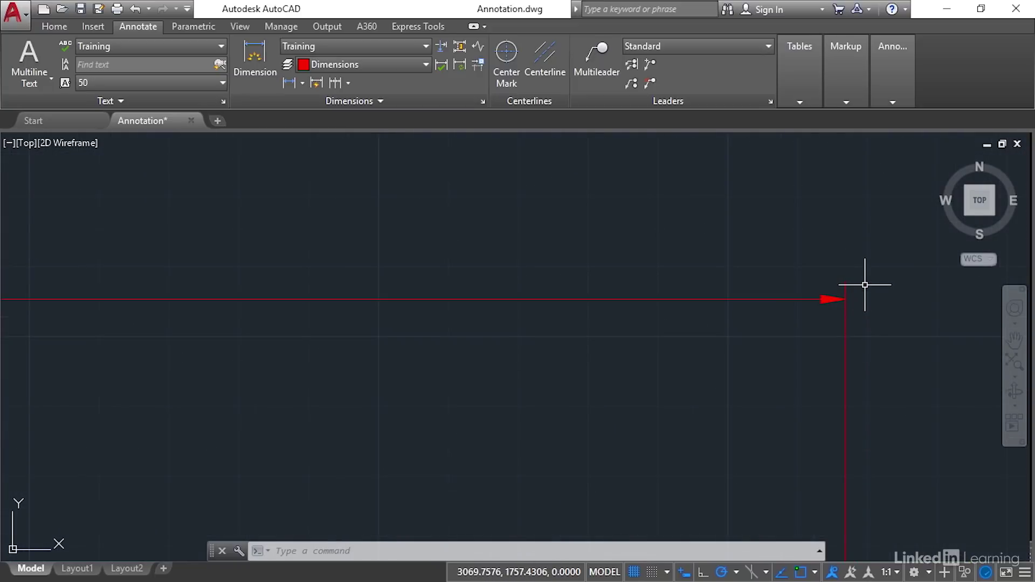
pyautogui.scroll(-8, 503, 266)
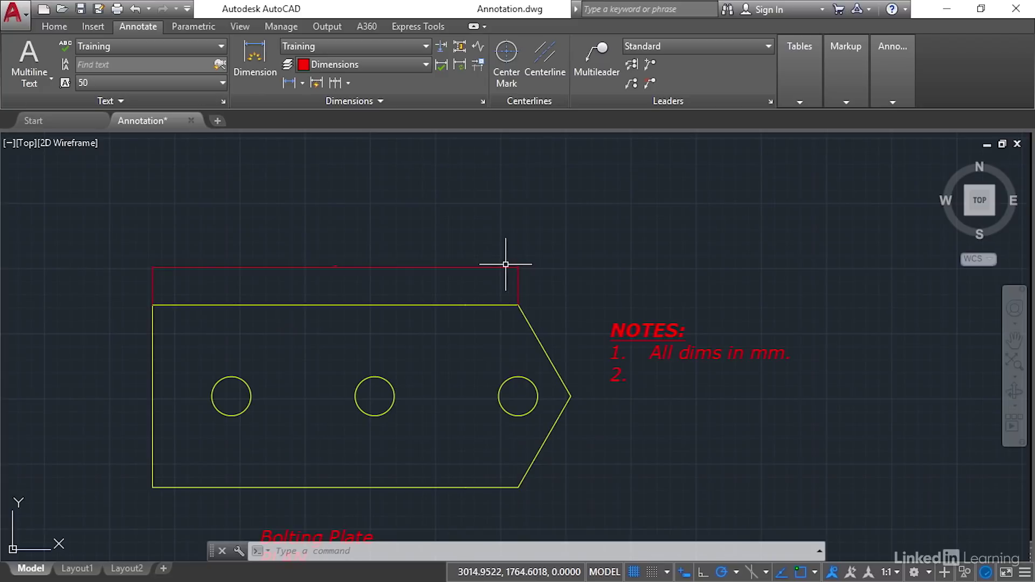
pyautogui.moveTo(406, 282)
pyautogui.mouseDown(button='middle')
pyautogui.moveTo(428, 273)
pyautogui.moveTo(459, 209)
pyautogui.mouseUp(button='middle')
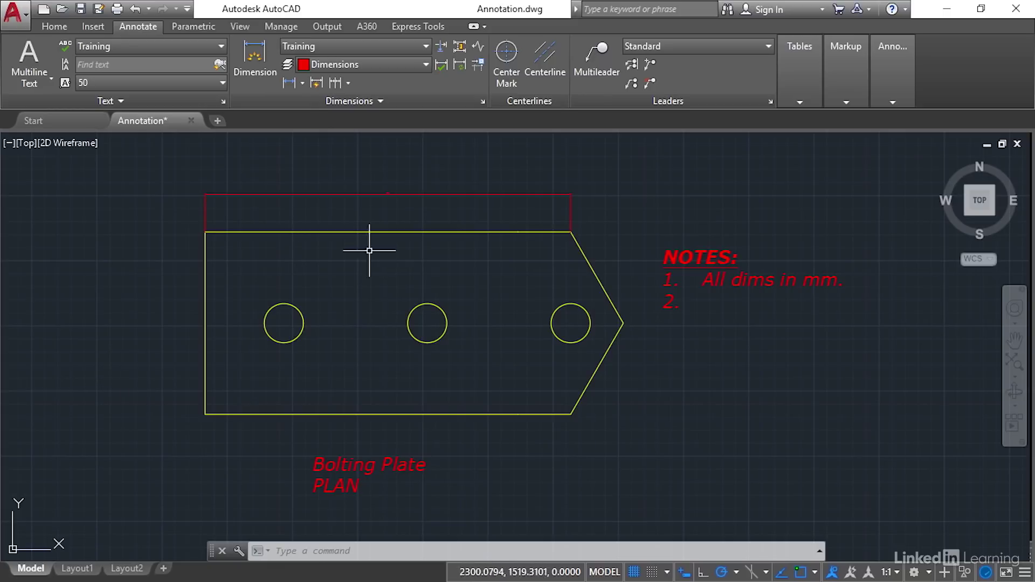
pyautogui.click(302, 84)
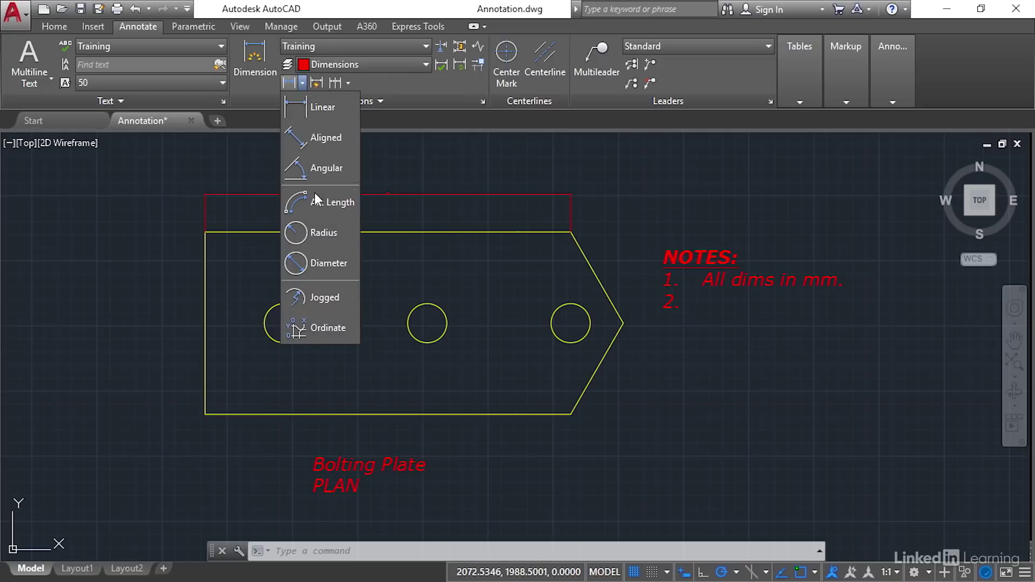
pyautogui.click(316, 235)
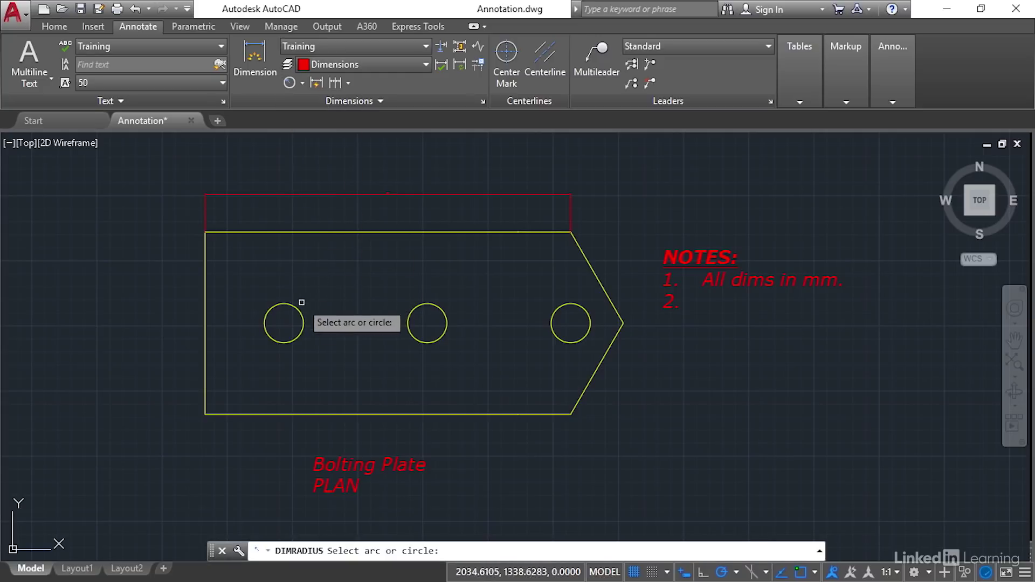
pyautogui.click(282, 305)
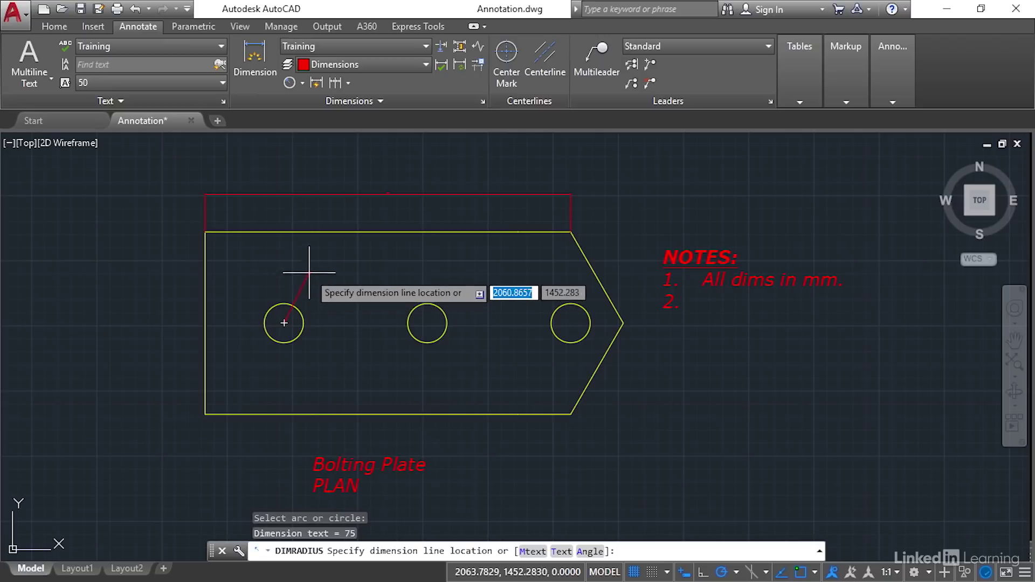
pyautogui.click(313, 269)
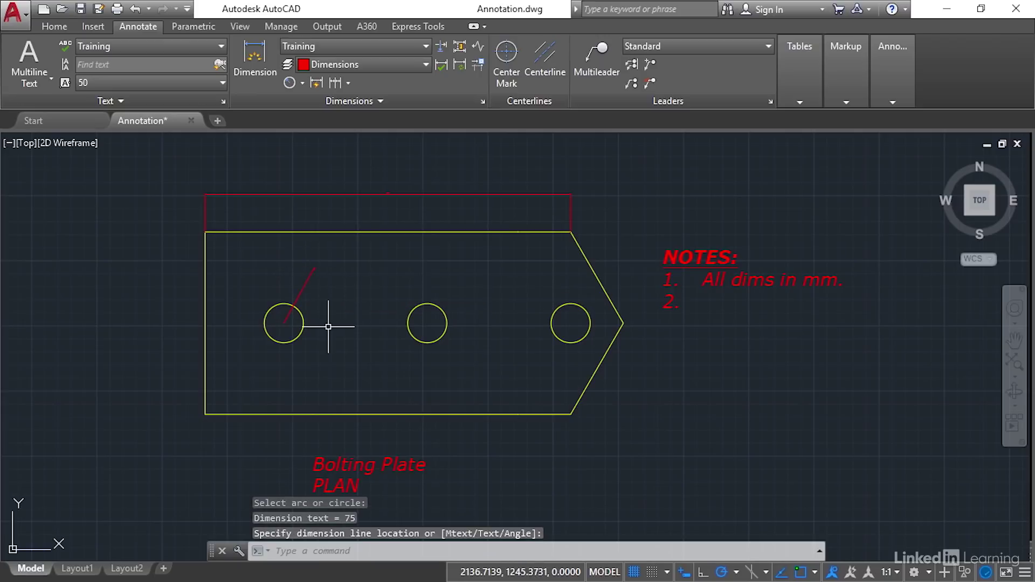
# Add a Diameter dimension to the middle circle, placing its end up and to the right, outside the circle.
pyautogui.click(302, 84)
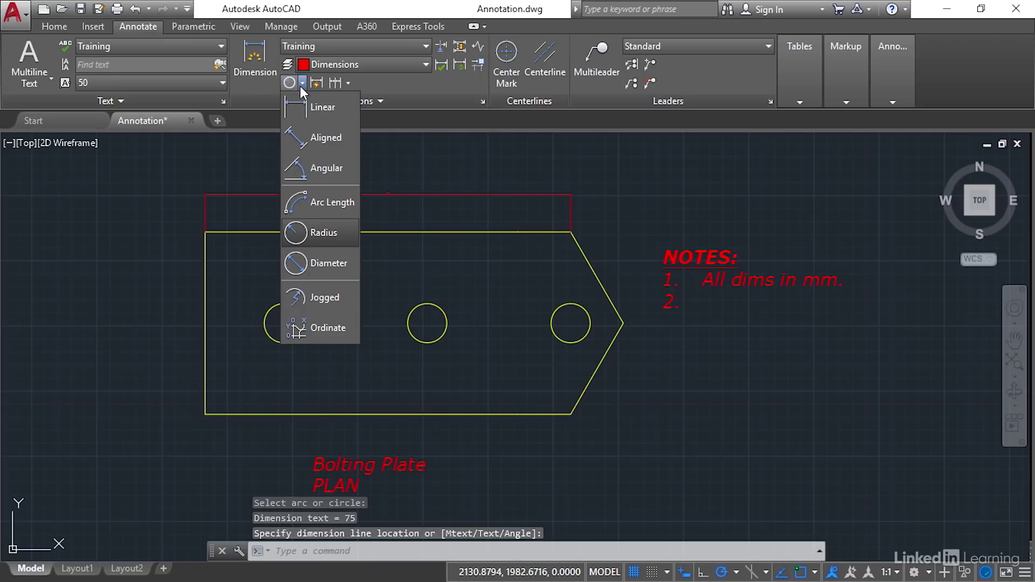
pyautogui.click(322, 263)
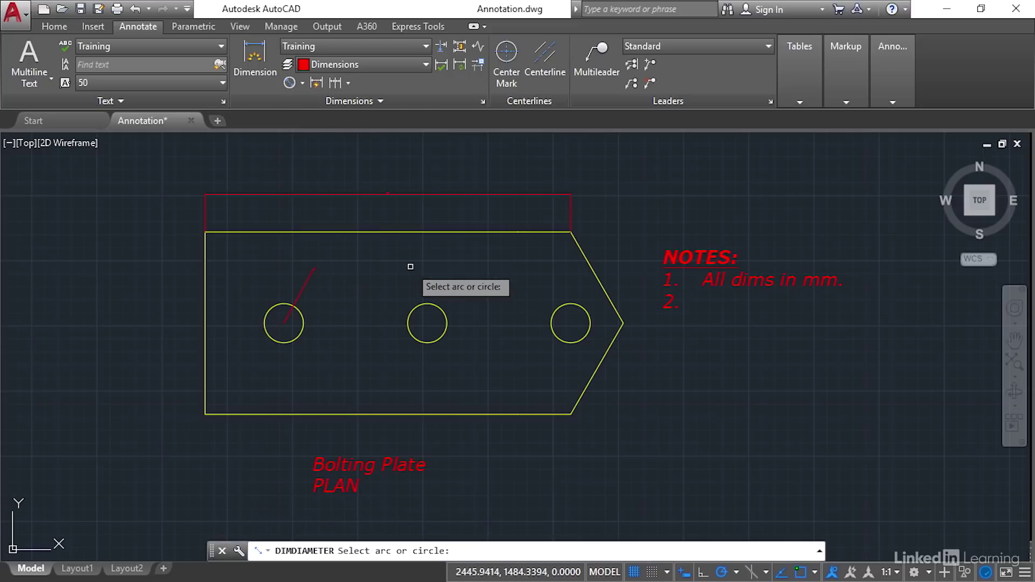
pyautogui.click(427, 300)
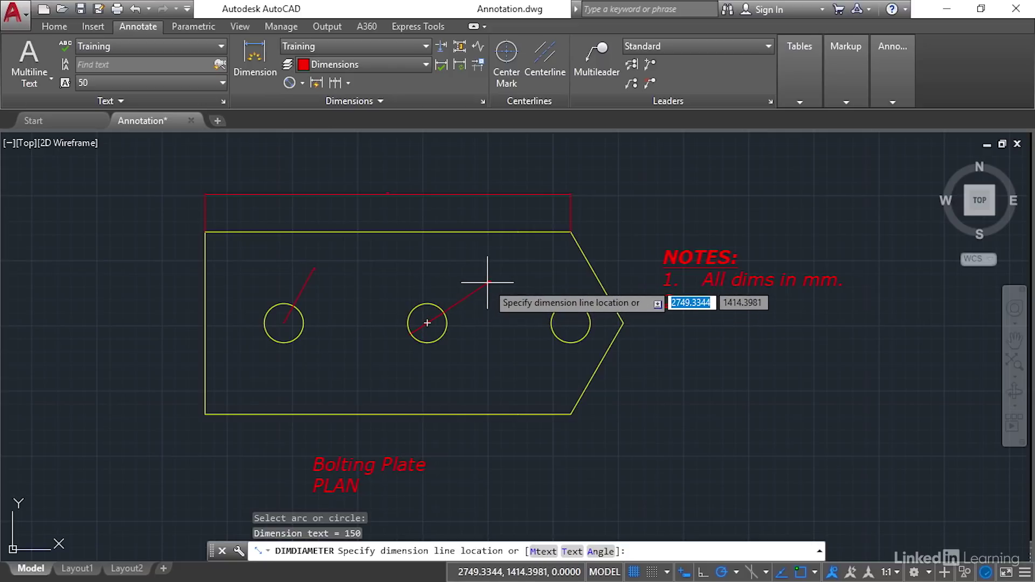
pyautogui.click(475, 294)
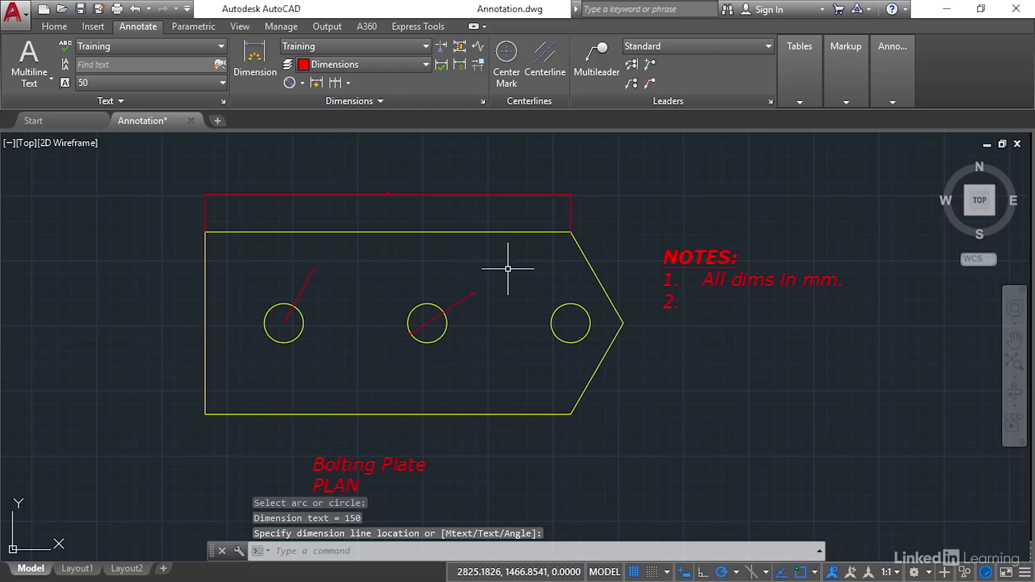
# Add an Angular dimension between the plate's lower edge and the lower slanted edge, placing the arc inside the plate.
pyautogui.click(303, 83)
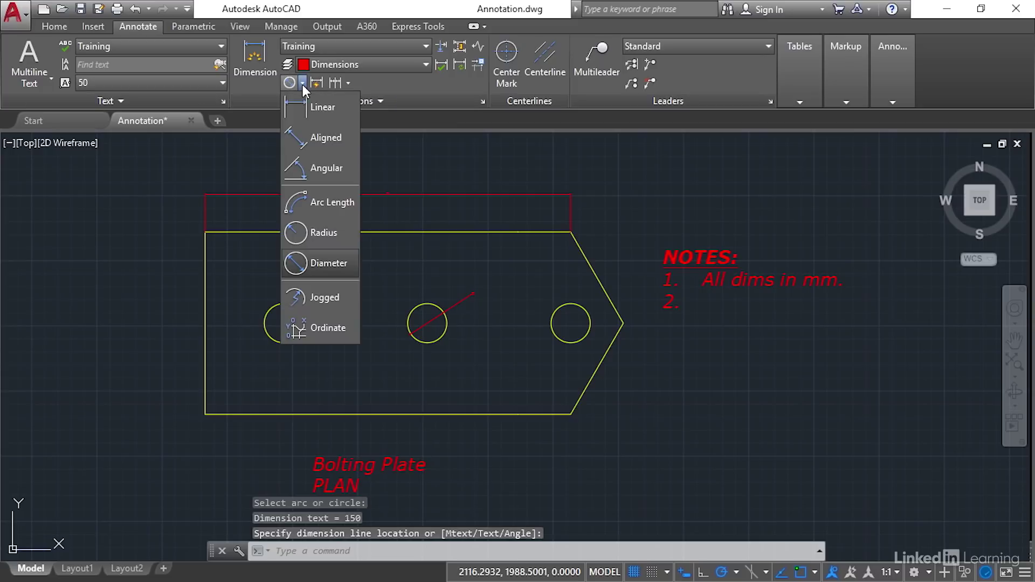
pyautogui.click(329, 167)
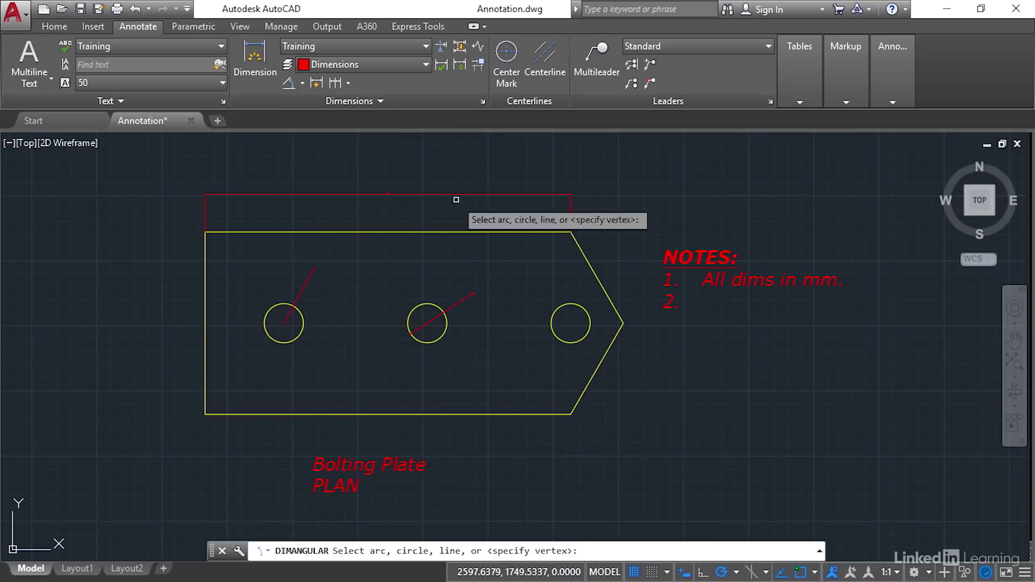
pyautogui.click(551, 415)
pyautogui.click(577, 403)
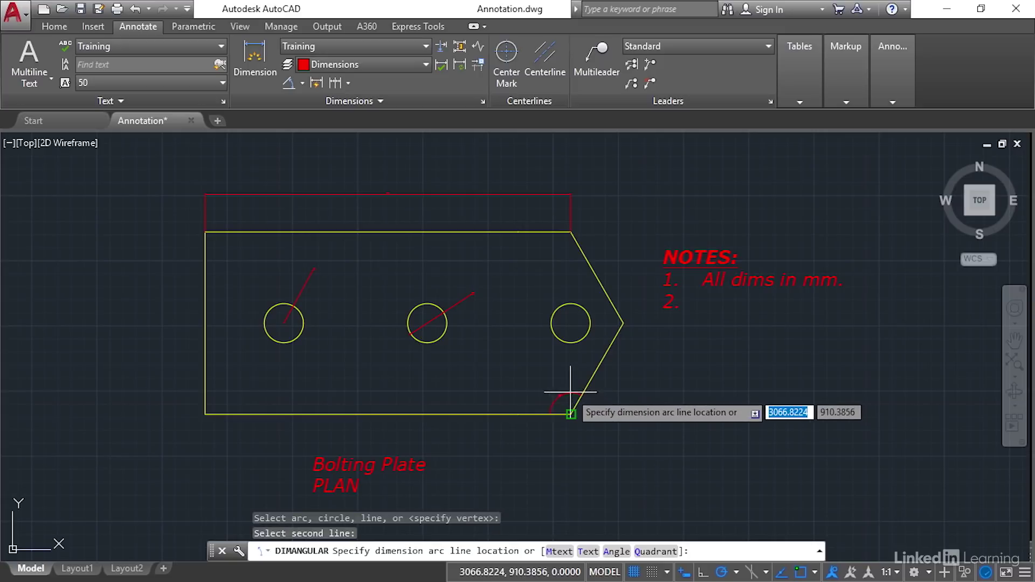
pyautogui.click(545, 371)
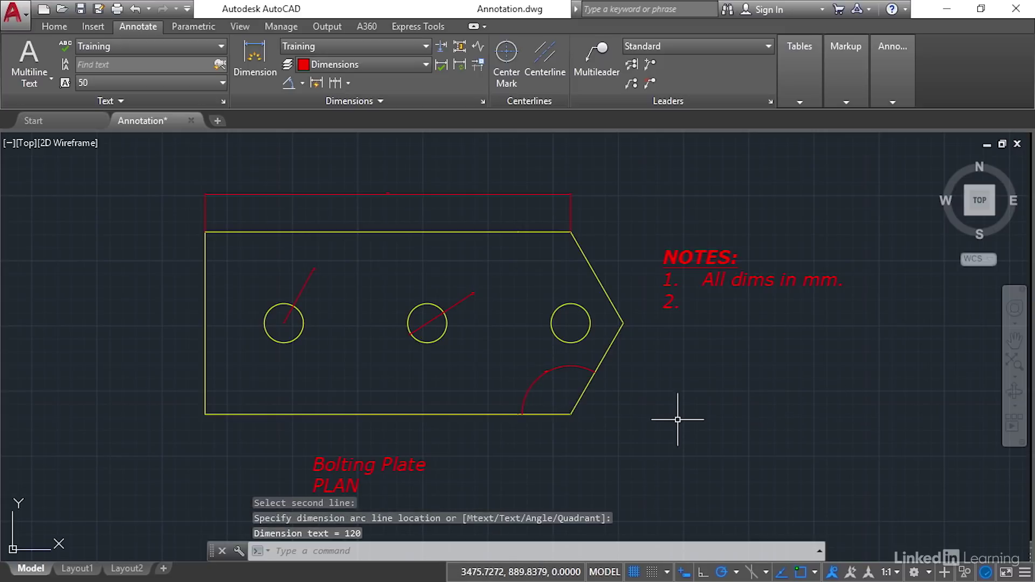